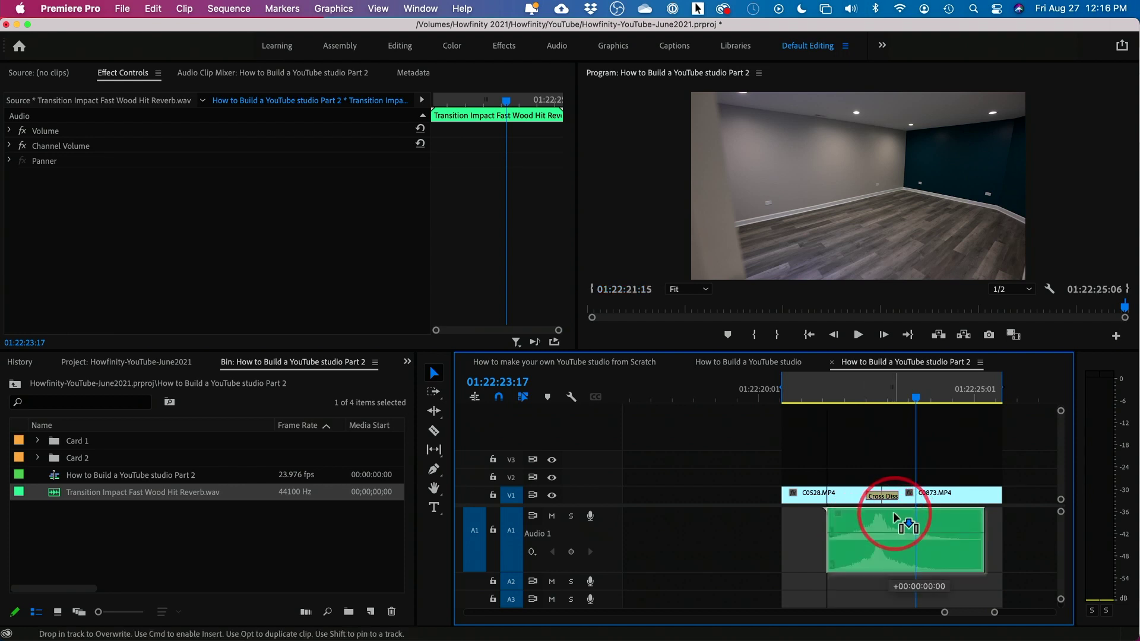
Step: Play back the cross-dissolve transition in Premiere, parking the playhead just before it
{"action": "left_click", "coordinate": [822, 396]}
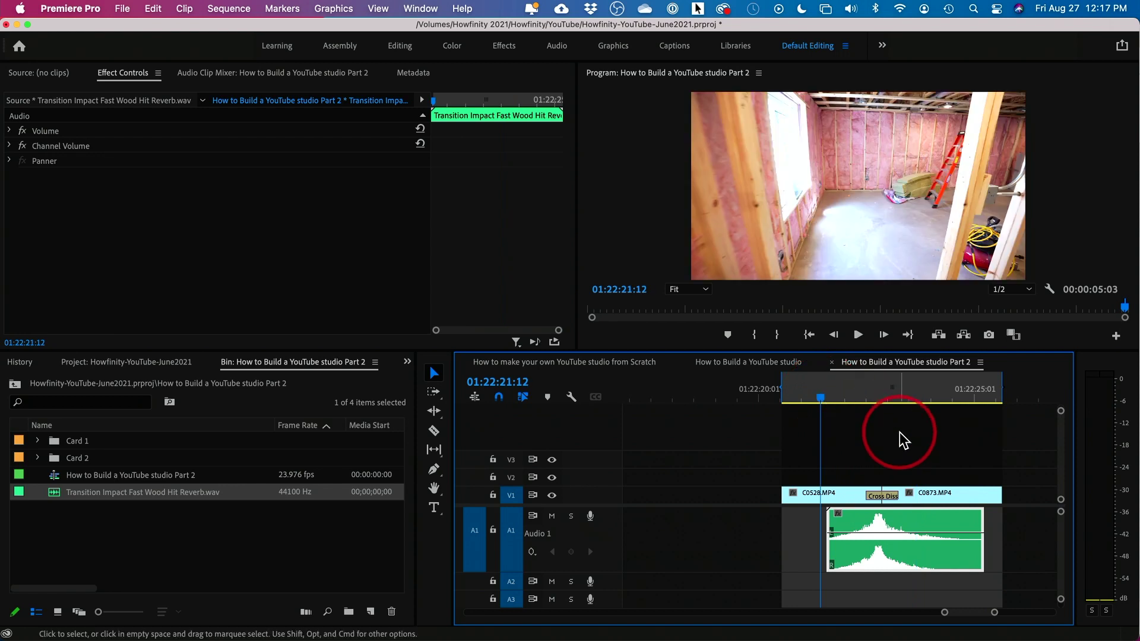
{"action": "key", "text": "space"}
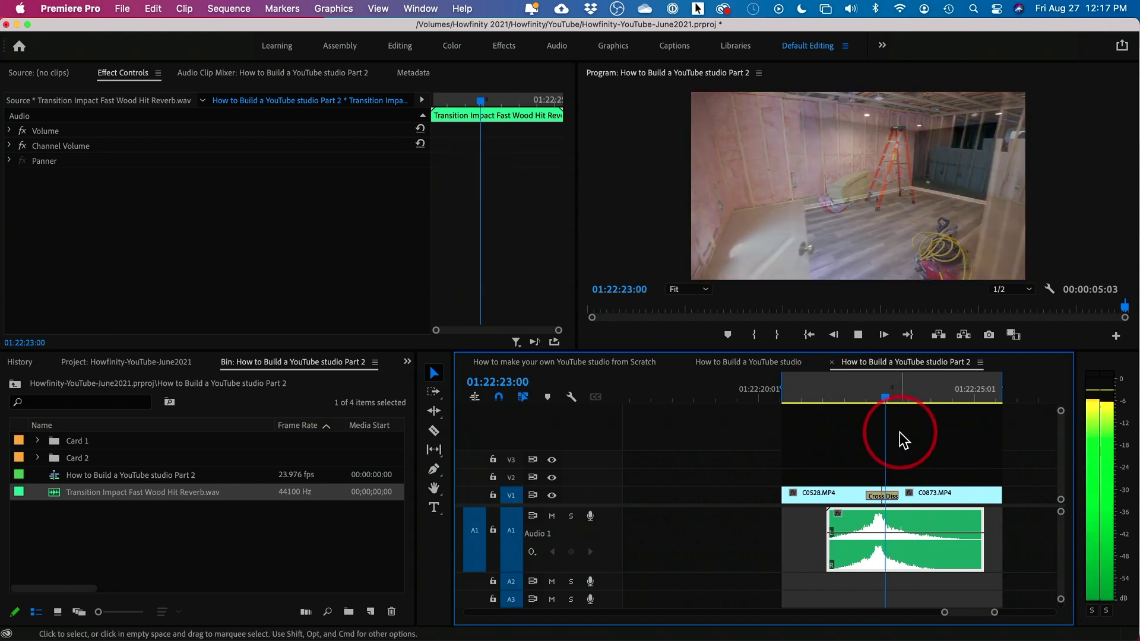
{"action": "left_click", "coordinate": [841, 398]}
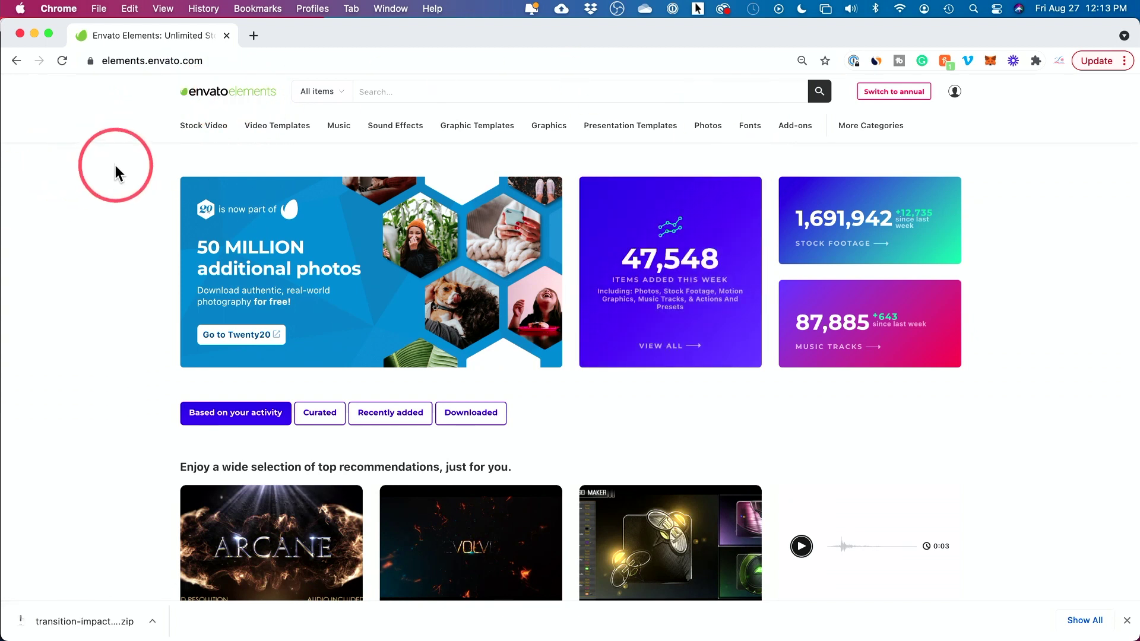
Step: Look through Envato Elements' Sound Effects, Stock Video and Video Templates menus, then open Sound Effects
{"action": "mouse_move", "coordinate": [392, 131]}
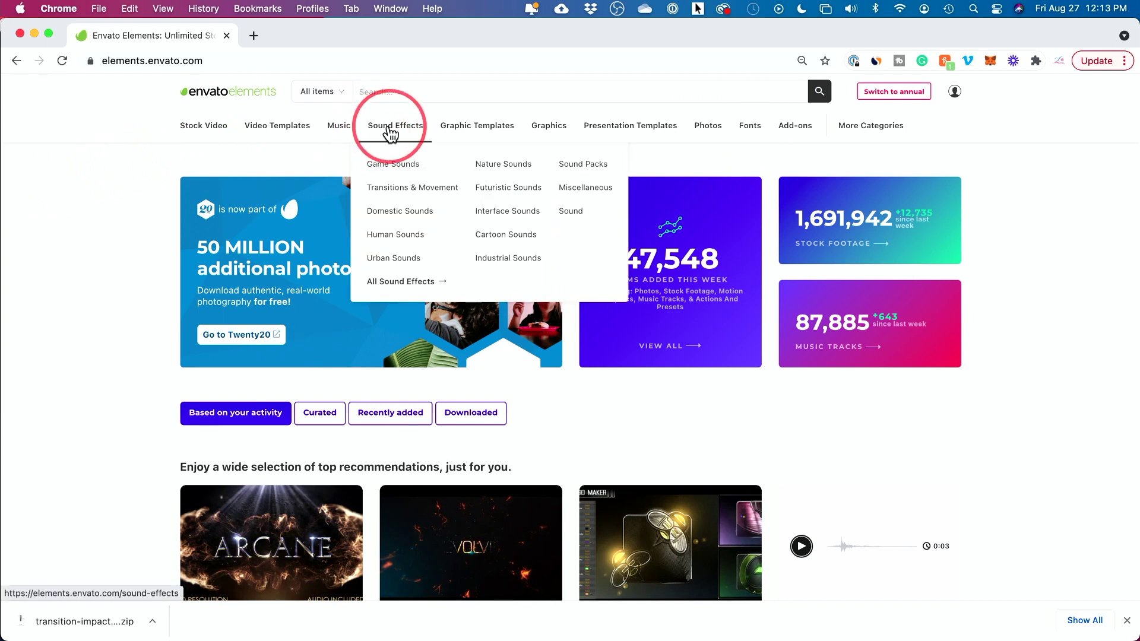
{"action": "mouse_move", "coordinate": [223, 143]}
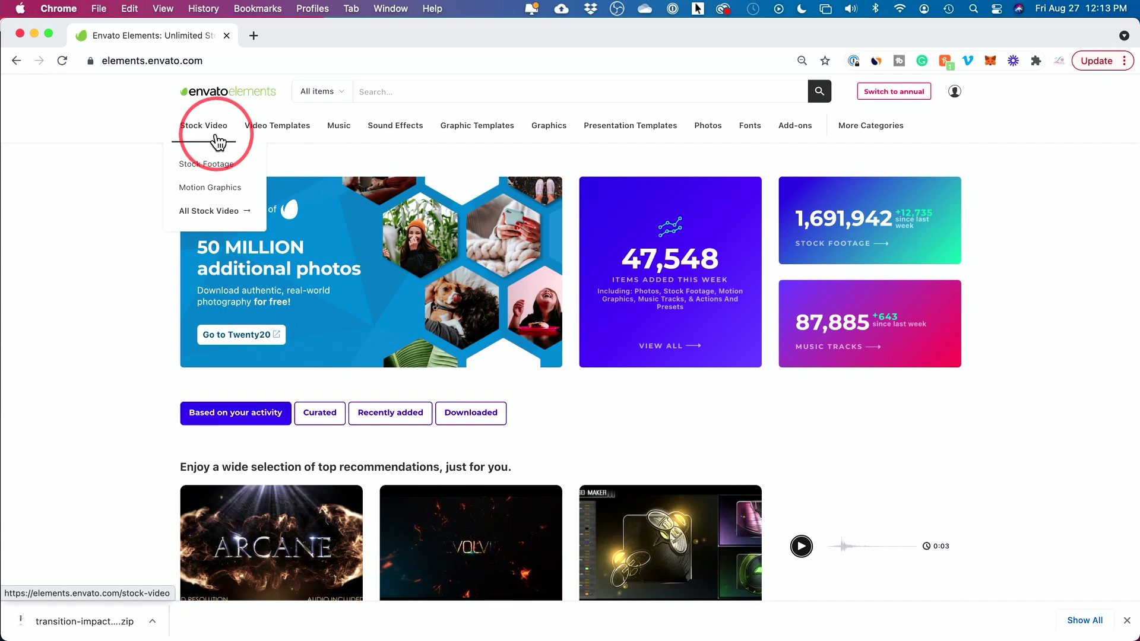
{"action": "mouse_move", "coordinate": [262, 140]}
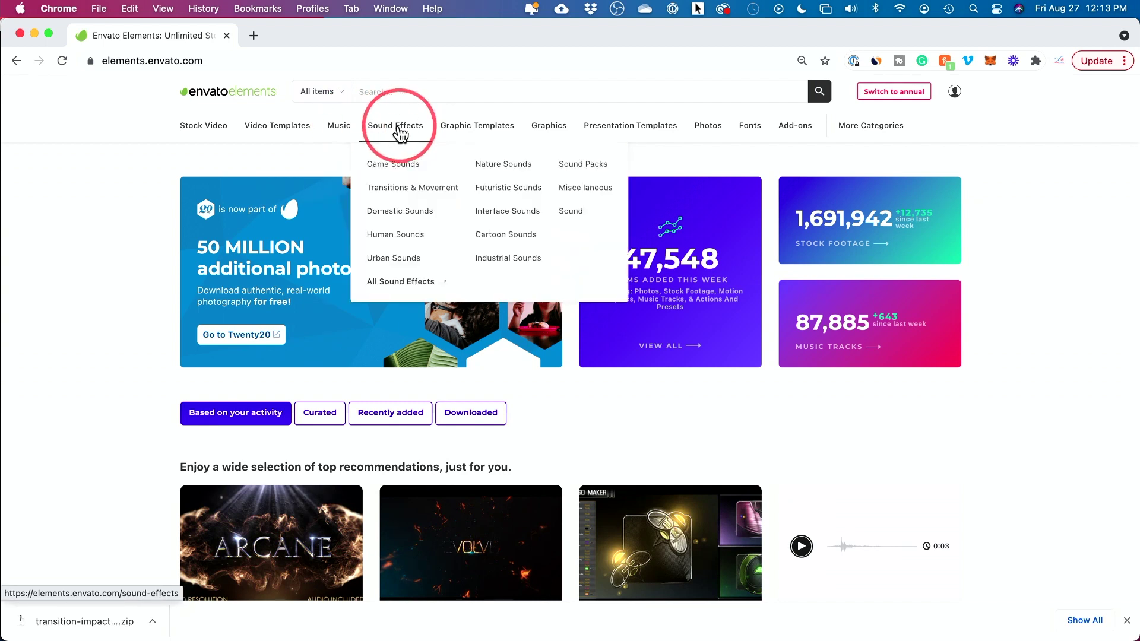
{"action": "left_click", "coordinate": [399, 134]}
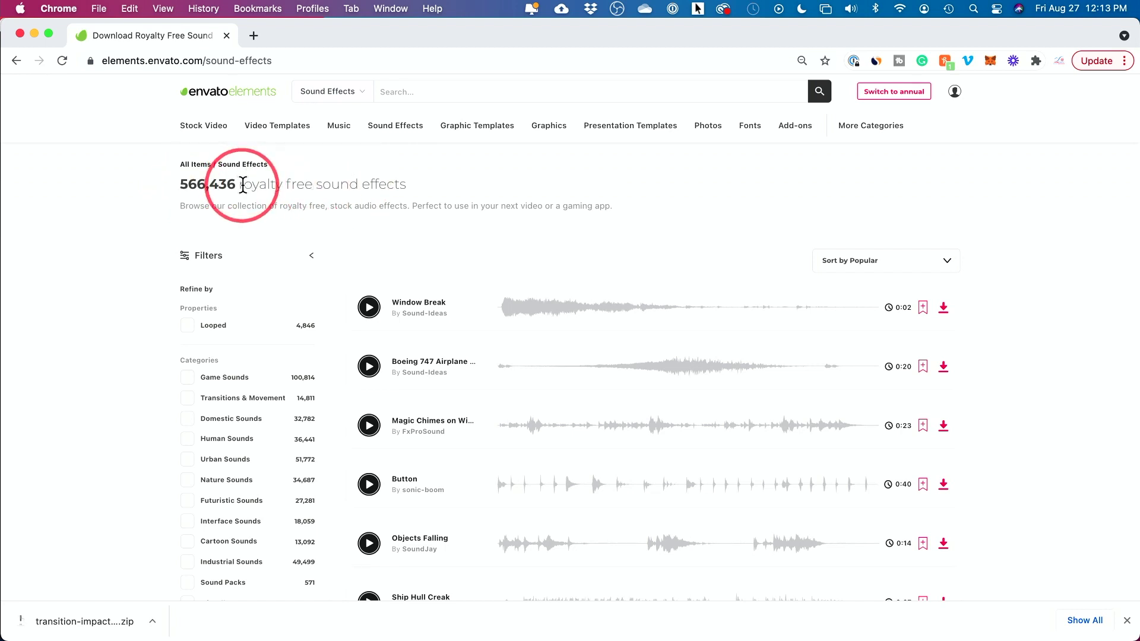
{"action": "left_click_drag", "start_coordinate": [240, 184], "coordinate": [412, 188]}
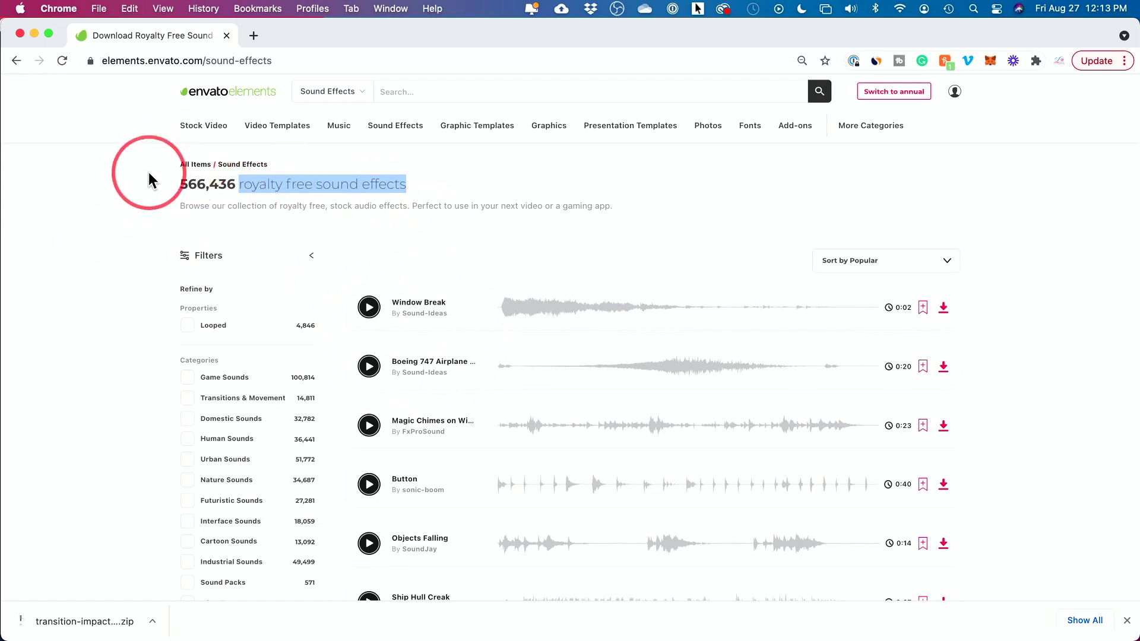
{"action": "scroll", "coordinate": [148, 179], "scroll_direction": "down", "scroll_amount": 3}
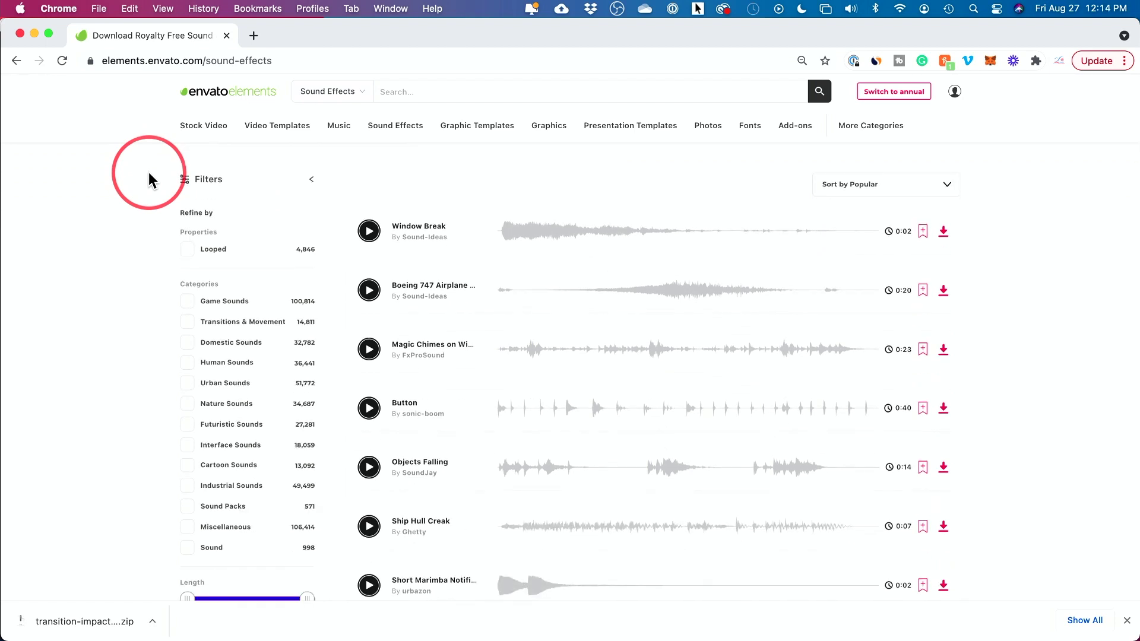
Step: Tick Transitions & Movement and cap Length at 0:05, leaving 7,557 results
{"action": "left_click", "coordinate": [188, 322]}
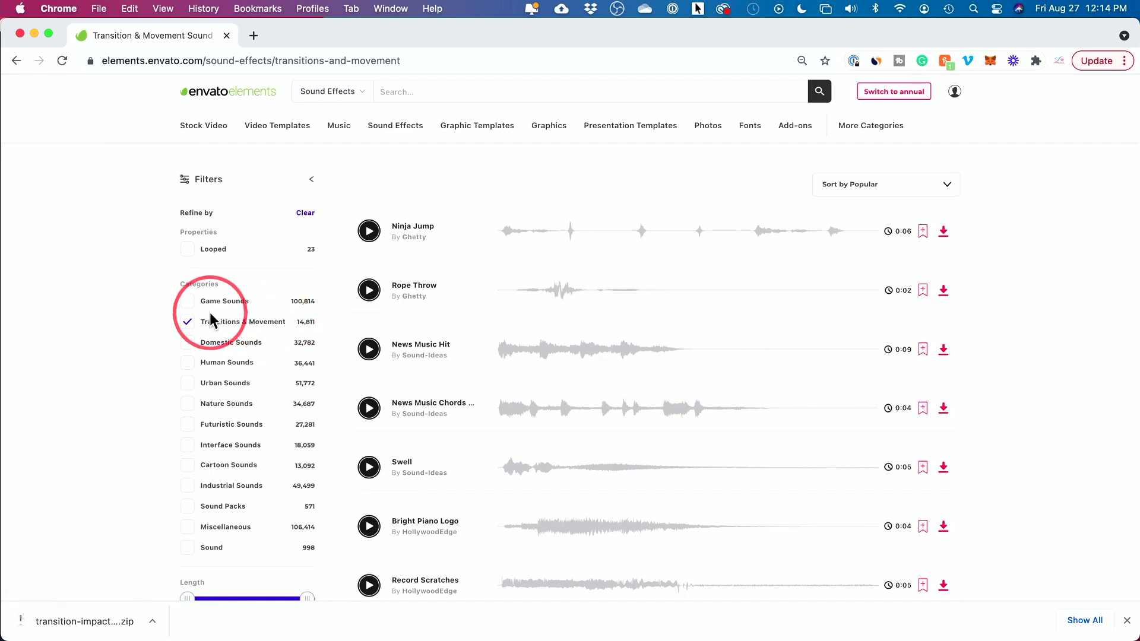
{"action": "scroll", "coordinate": [182, 194], "scroll_direction": "up", "scroll_amount": 2}
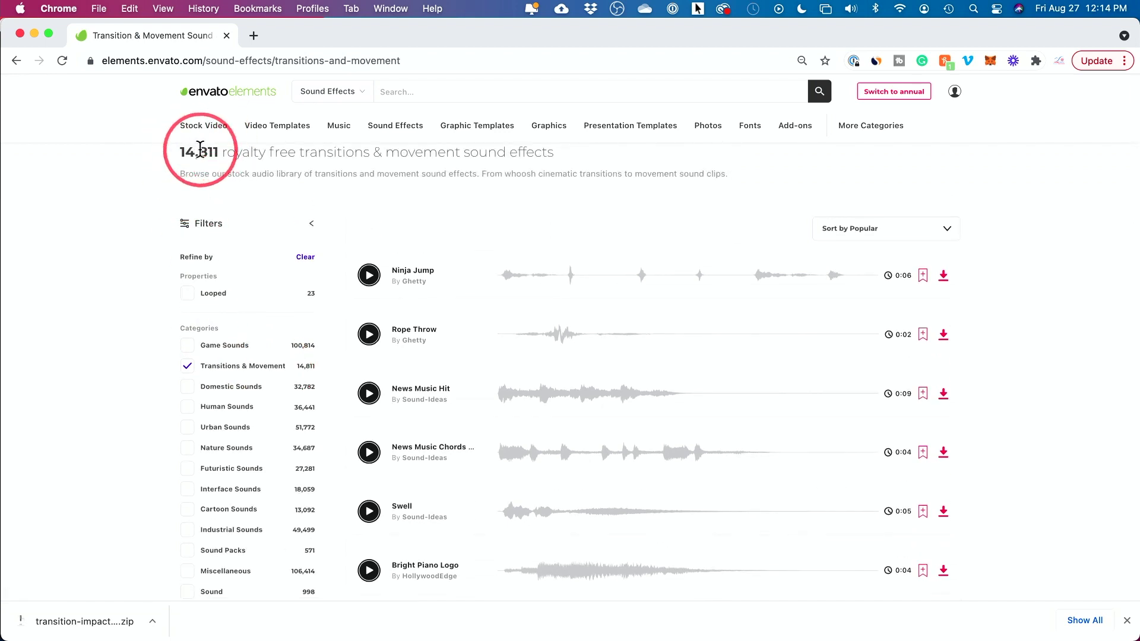
{"action": "scroll", "coordinate": [306, 279], "scroll_direction": "down", "scroll_amount": 2}
{"action": "scroll", "coordinate": [280, 547], "scroll_direction": "down", "scroll_amount": 2}
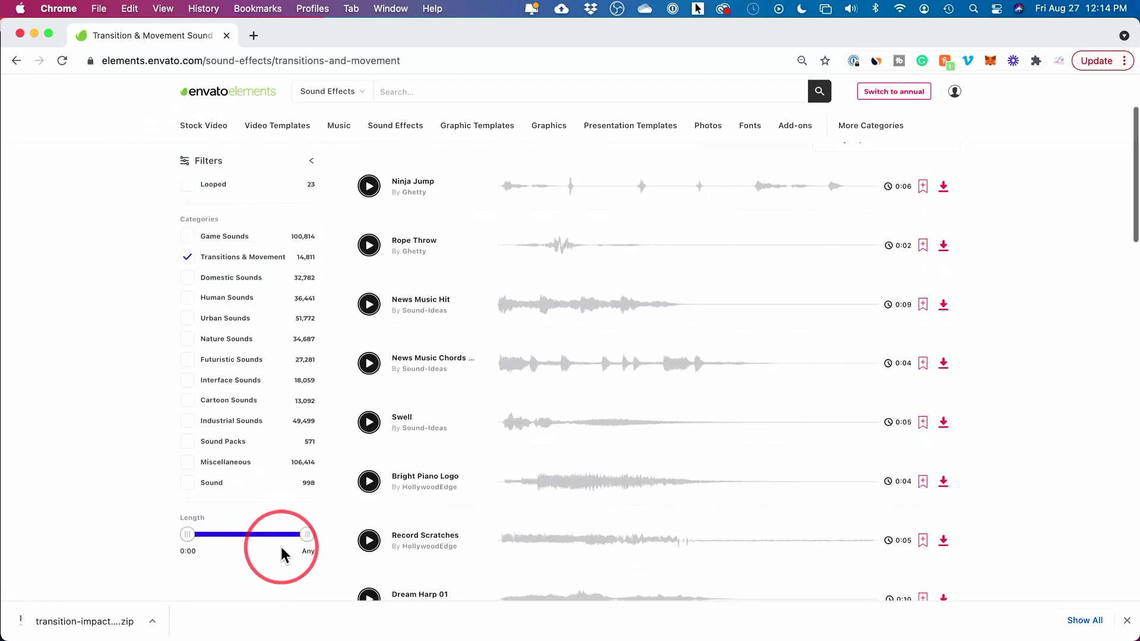
{"action": "left_click_drag", "start_coordinate": [301, 536], "coordinate": [193, 534]}
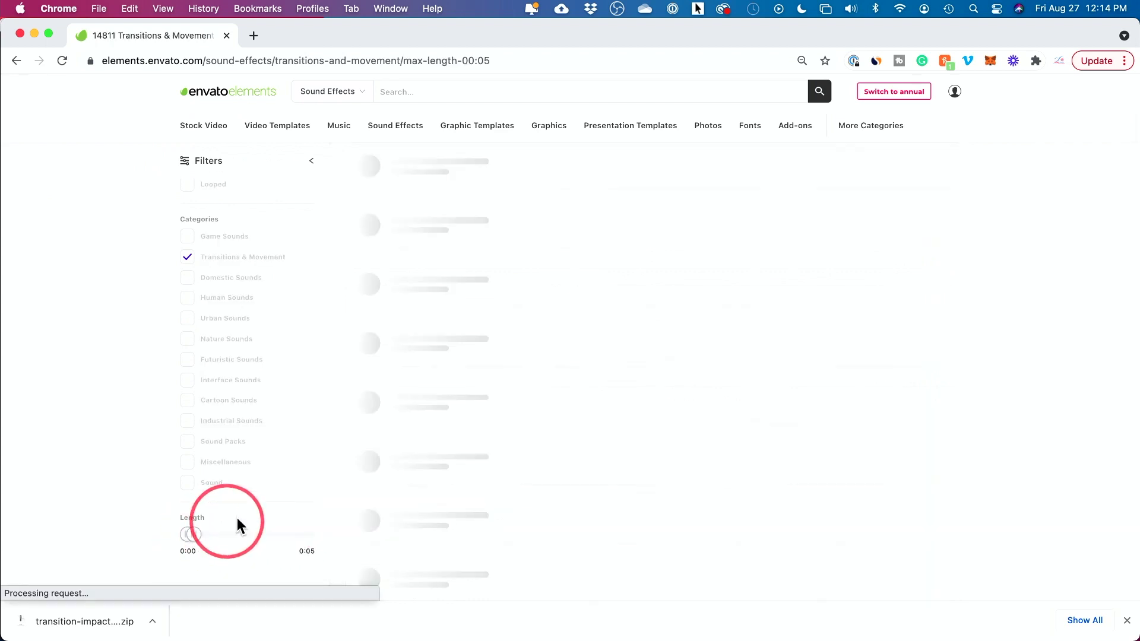
{"action": "scroll", "coordinate": [475, 383], "scroll_direction": "up", "scroll_amount": 3}
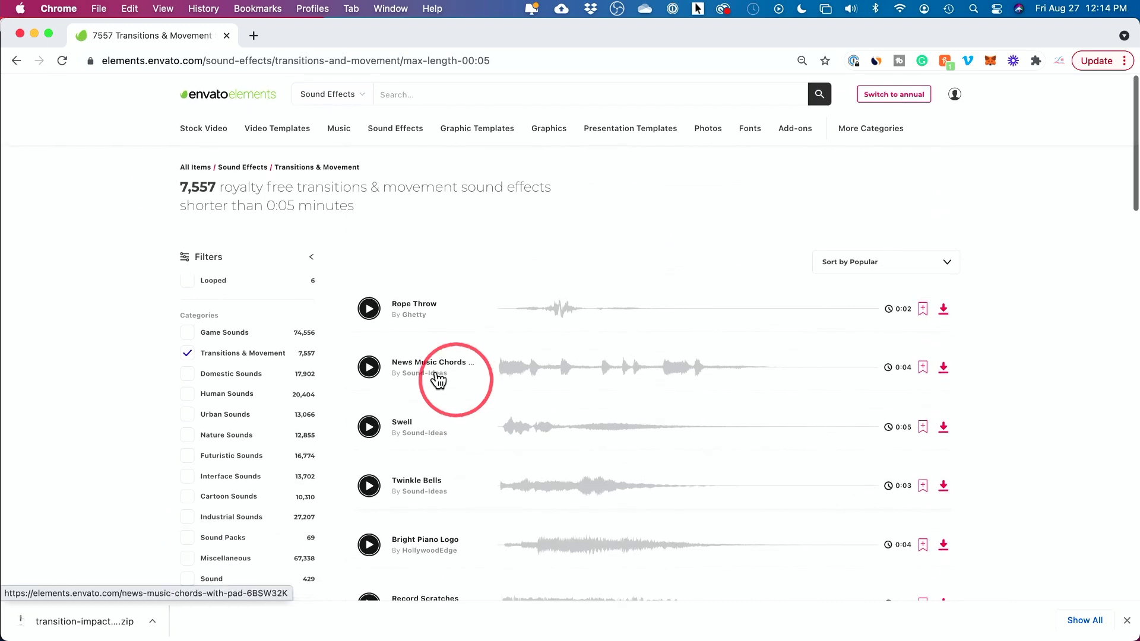
{"action": "scroll", "coordinate": [133, 339], "scroll_direction": "down", "scroll_amount": 2}
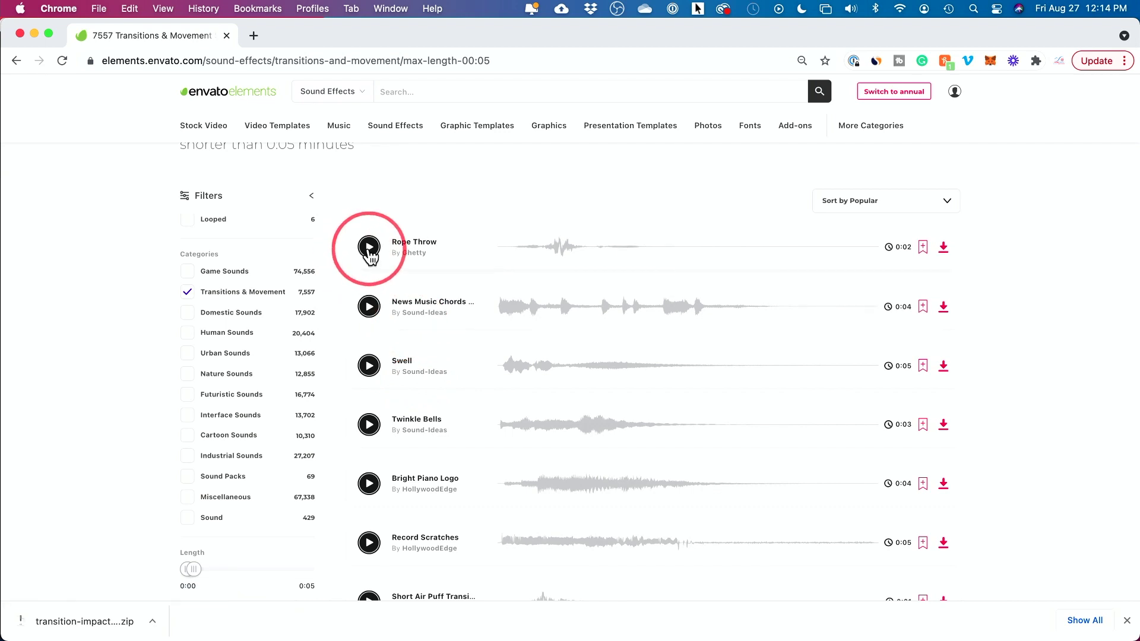
{"action": "scroll", "coordinate": [502, 333], "scroll_direction": "down", "scroll_amount": 15}
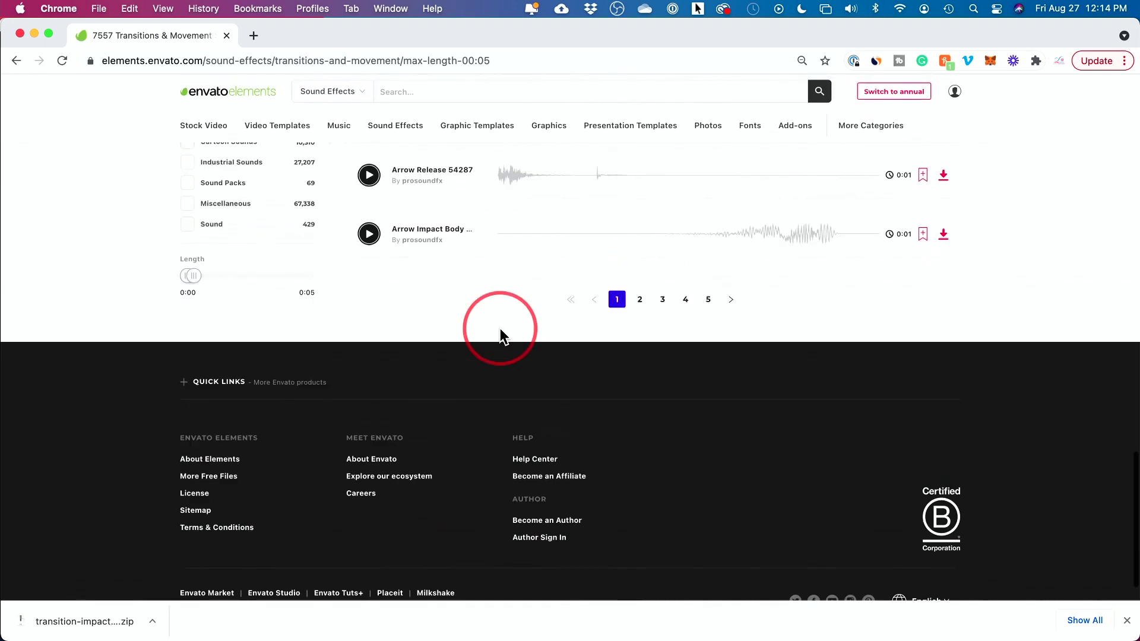
{"action": "scroll", "coordinate": [658, 353], "scroll_direction": "up", "scroll_amount": 2}
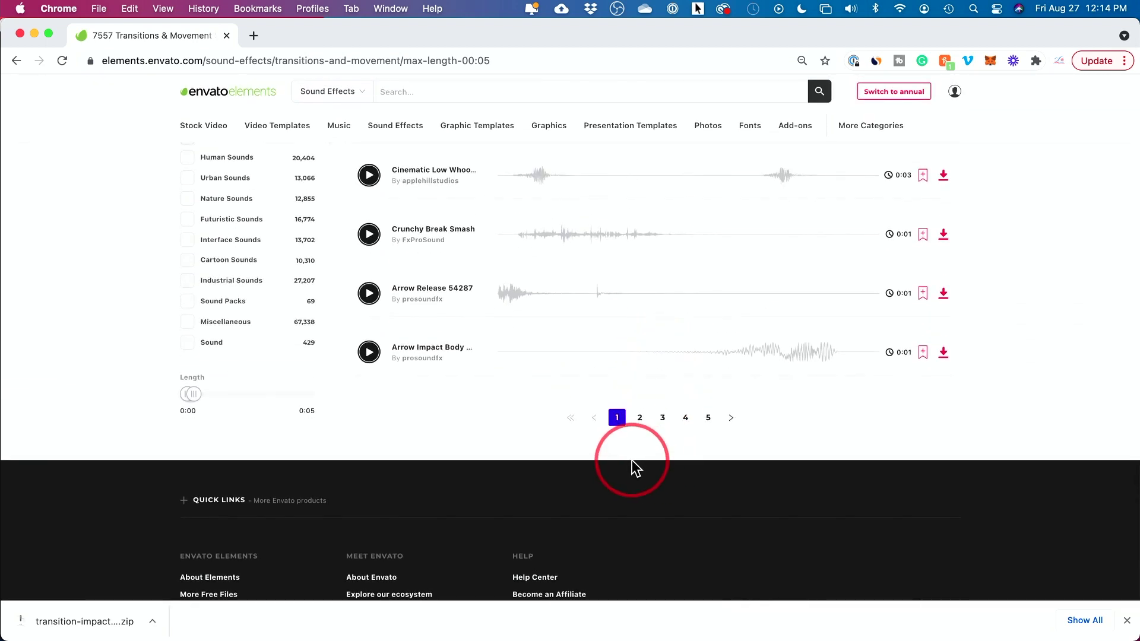
{"action": "scroll", "coordinate": [640, 426], "scroll_direction": "up", "scroll_amount": 20}
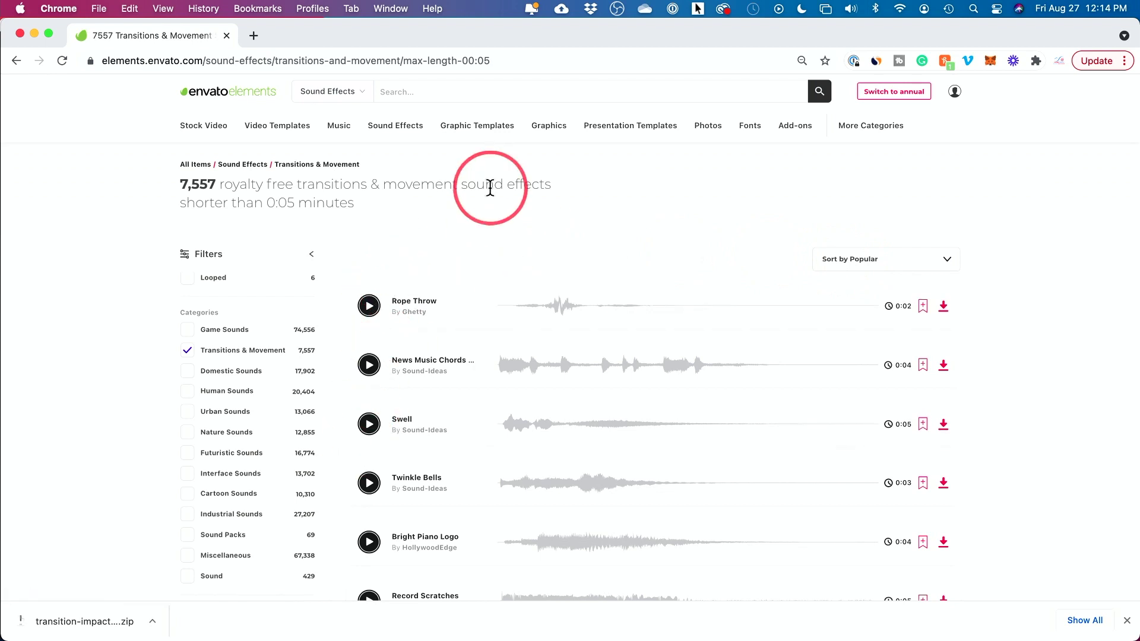
Step: Add Industrial Sounds alongside Transitions & Movement in the category filter and browse the results
{"action": "mouse_move", "coordinate": [398, 127]}
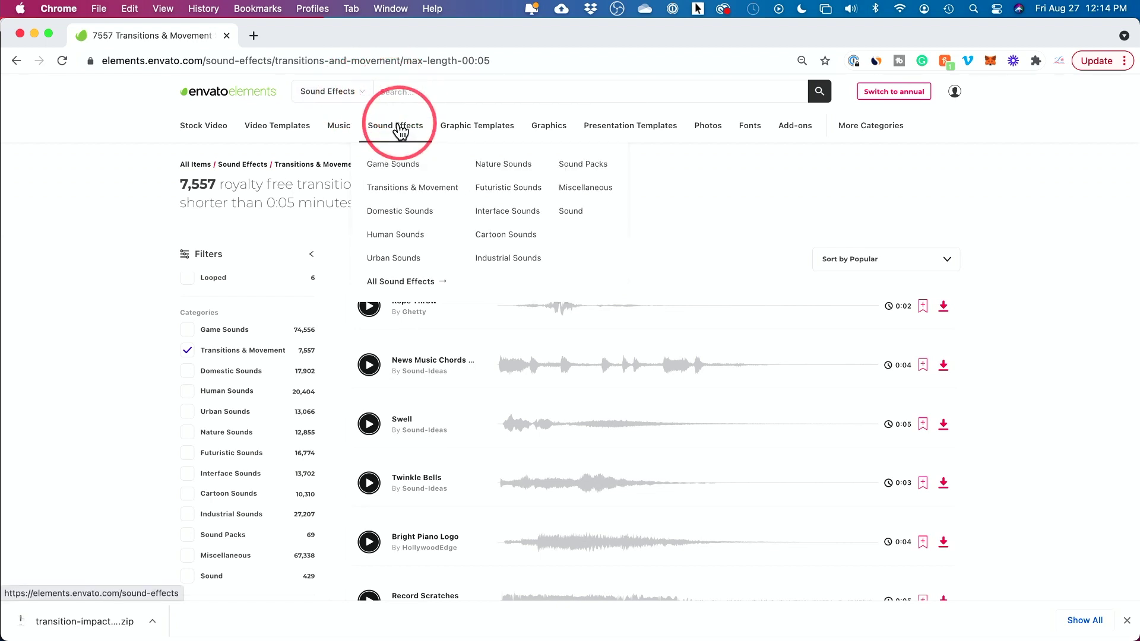
{"action": "left_click", "coordinate": [188, 514]}
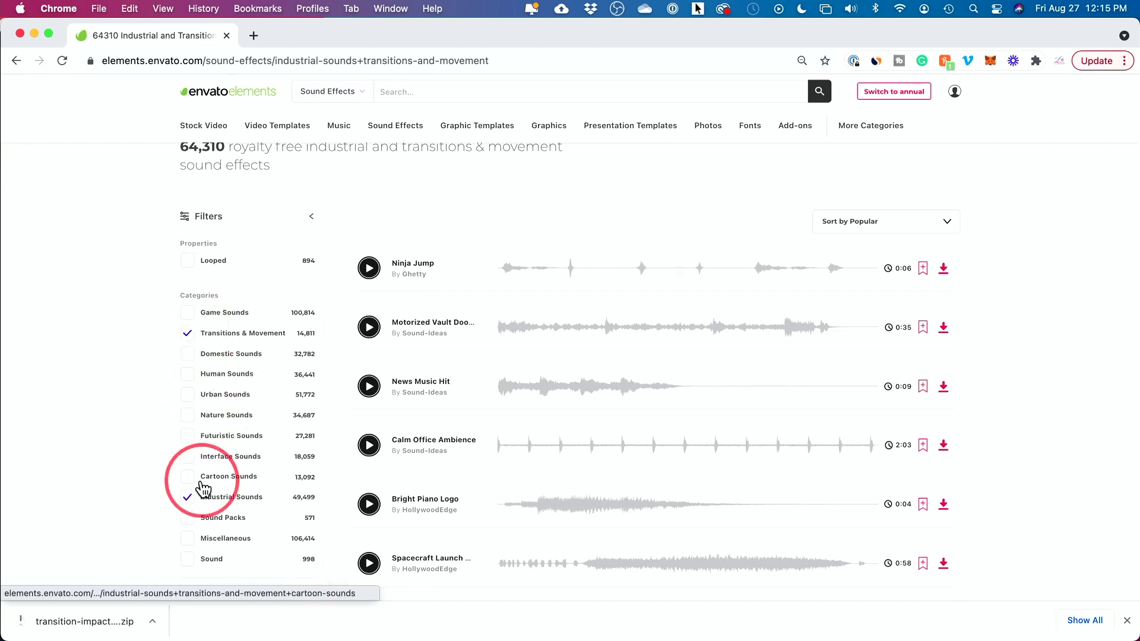
{"action": "scroll", "coordinate": [95, 438], "scroll_direction": "up", "scroll_amount": 2}
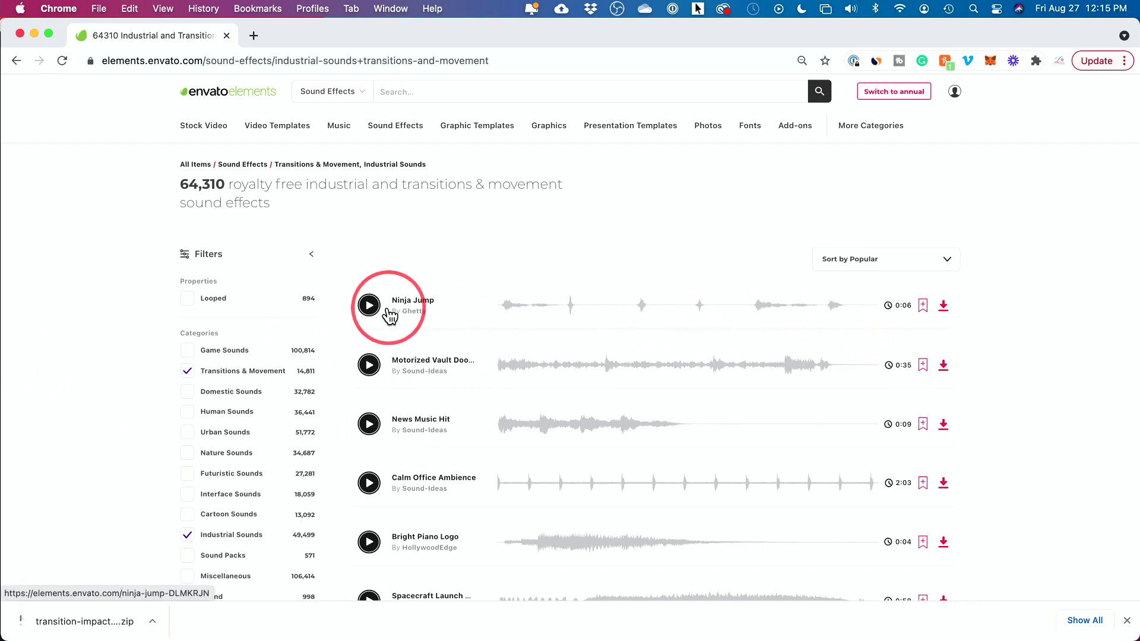
{"action": "scroll", "coordinate": [787, 331], "scroll_direction": "down", "scroll_amount": 1}
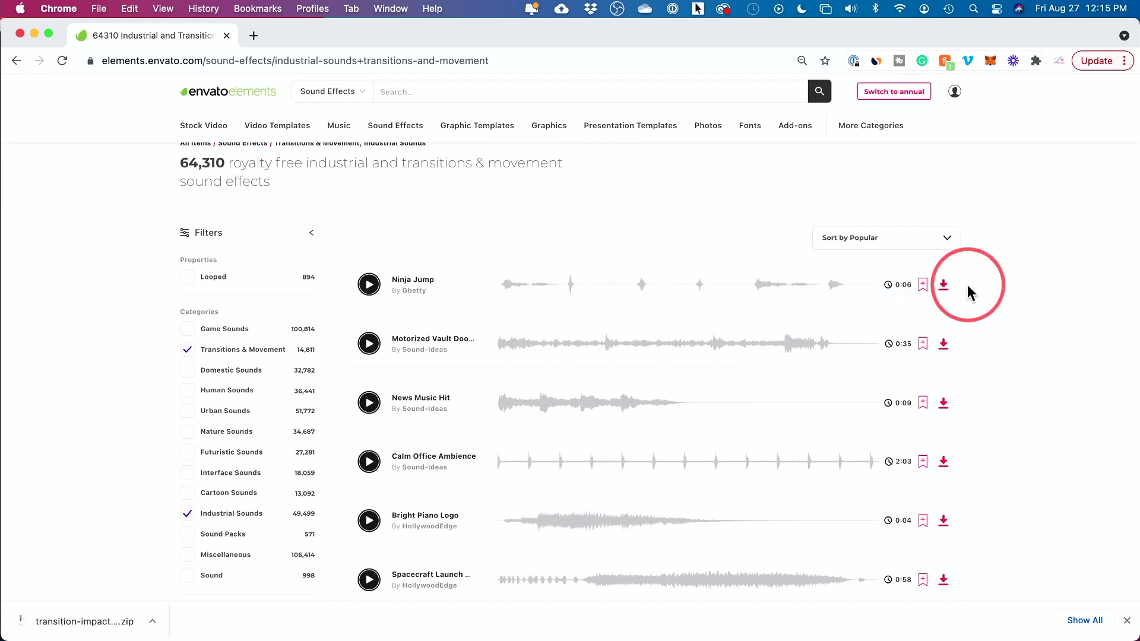
{"action": "scroll", "coordinate": [963, 288], "scroll_direction": "up", "scroll_amount": 1}
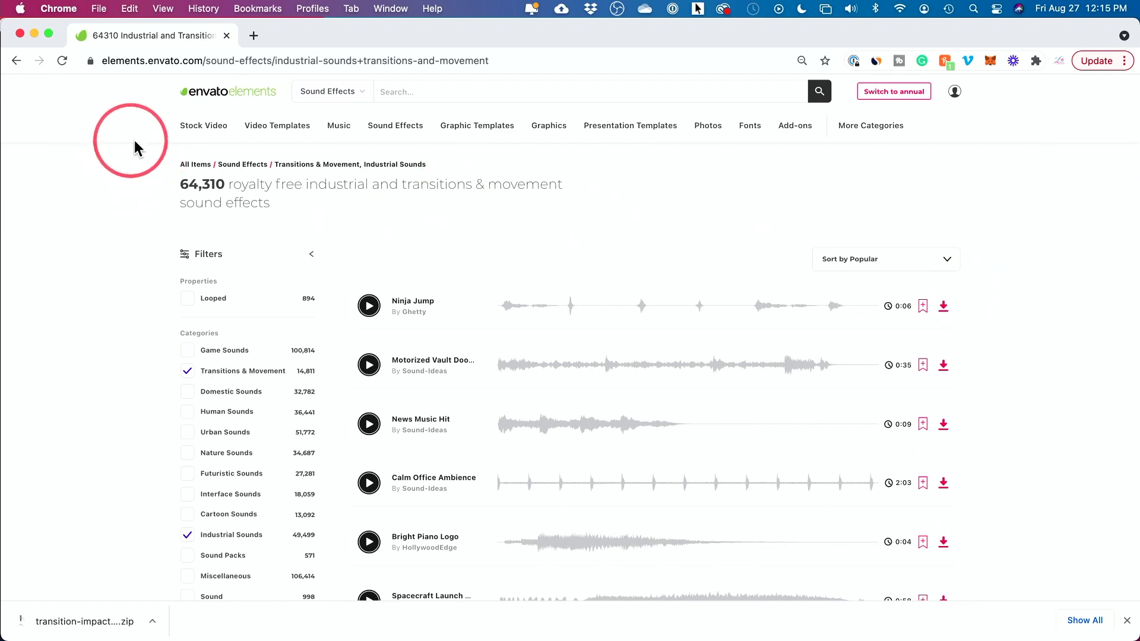
{"action": "mouse_move", "coordinate": [897, 148]}
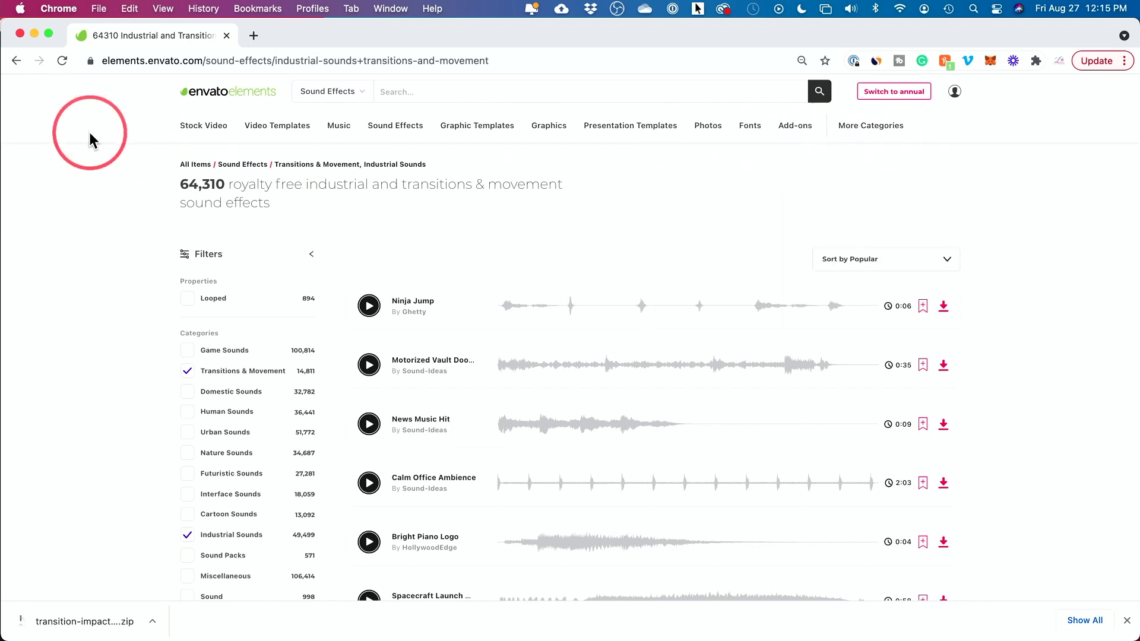
{"action": "mouse_move", "coordinate": [201, 144]}
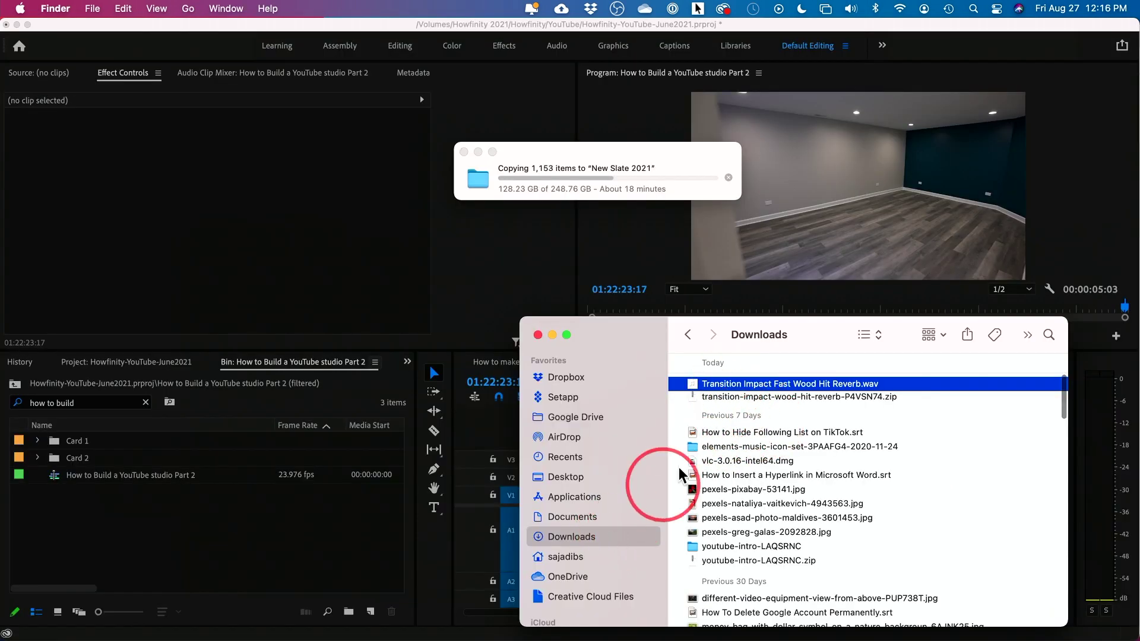
Step: Import Transition Impact Fast Wood Hit Reverb.wav from Downloads into the Premiere project bin
{"action": "left_click", "coordinate": [878, 397]}
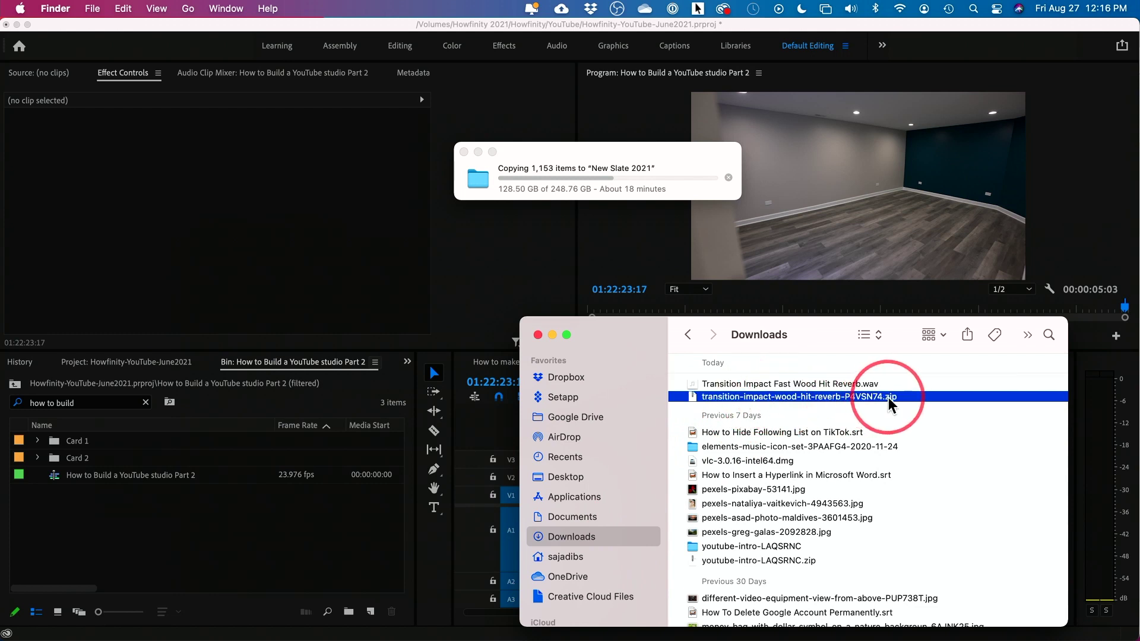
{"action": "left_click", "coordinate": [861, 385]}
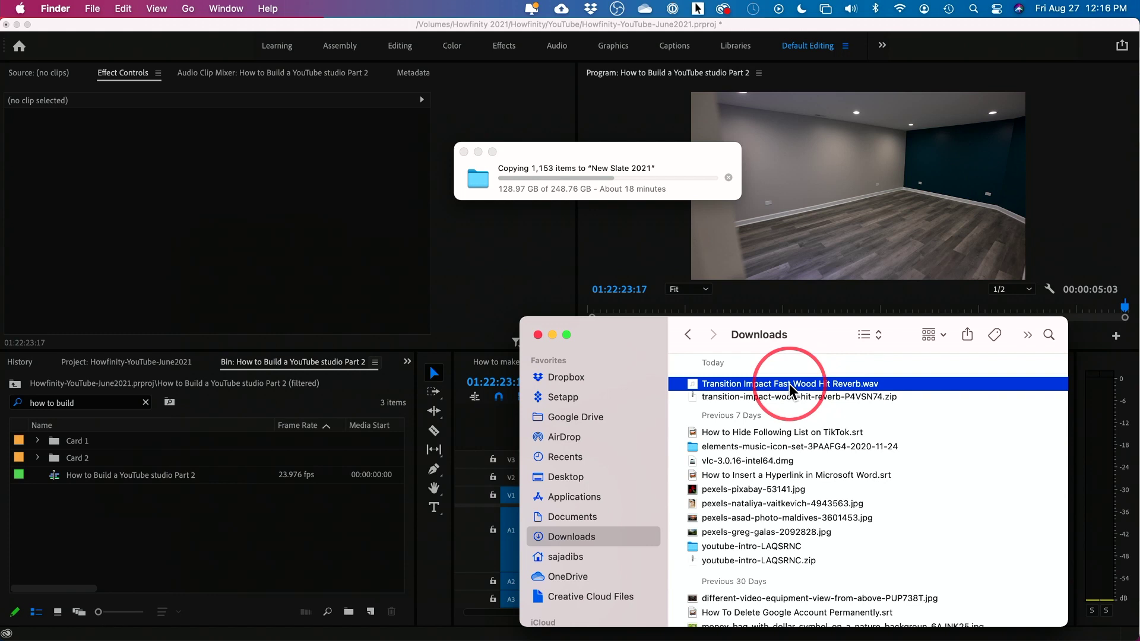
{"action": "left_click_drag", "start_coordinate": [789, 386], "coordinate": [121, 516]}
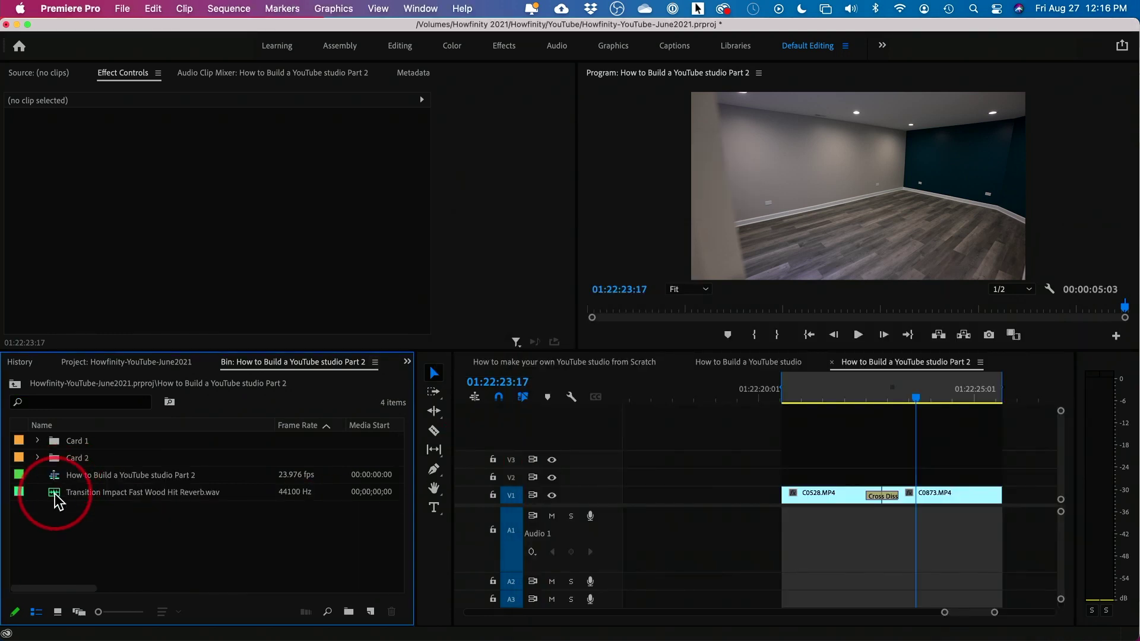
Step: Place Transition Impact Fast Wood Hit Reverb.wav on Audio 1 under the C0528/C0873 cross dissolve
{"action": "left_click", "coordinate": [63, 497]}
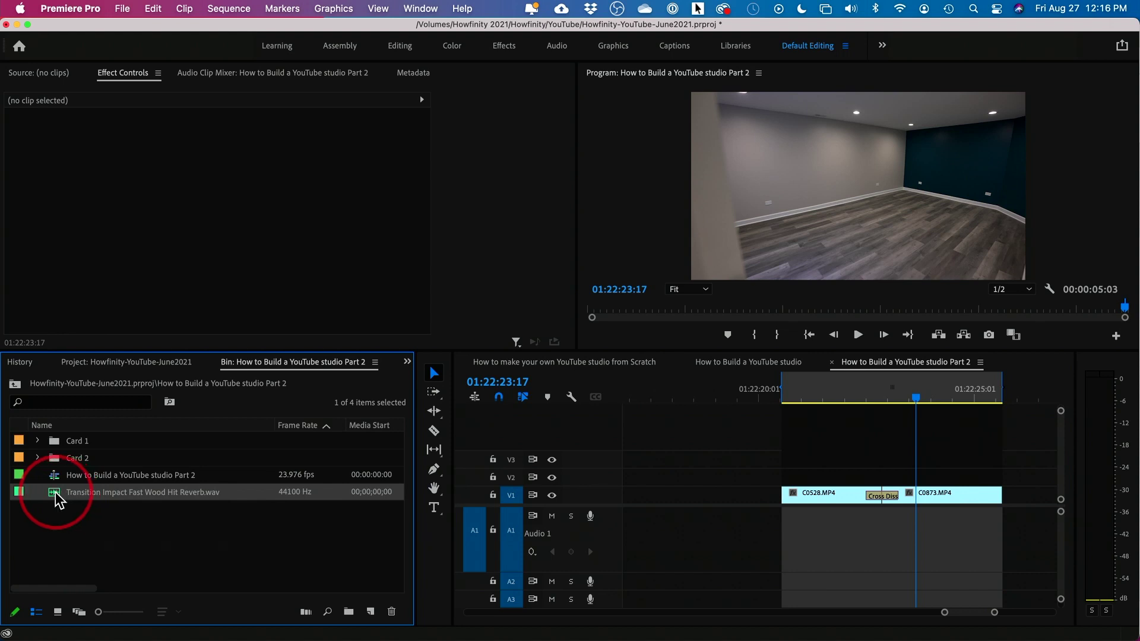
{"action": "left_click_drag", "start_coordinate": [59, 500], "coordinate": [885, 520]}
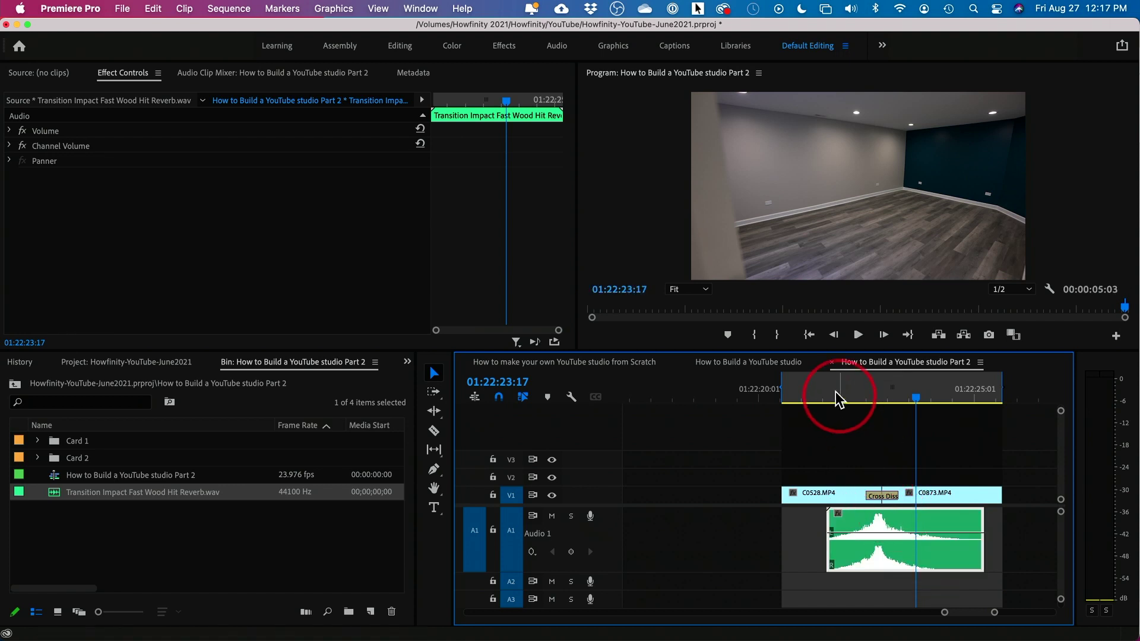
Step: Preview the cross dissolve with the wood hit sound and park the playhead before it
{"action": "left_click", "coordinate": [821, 396]}
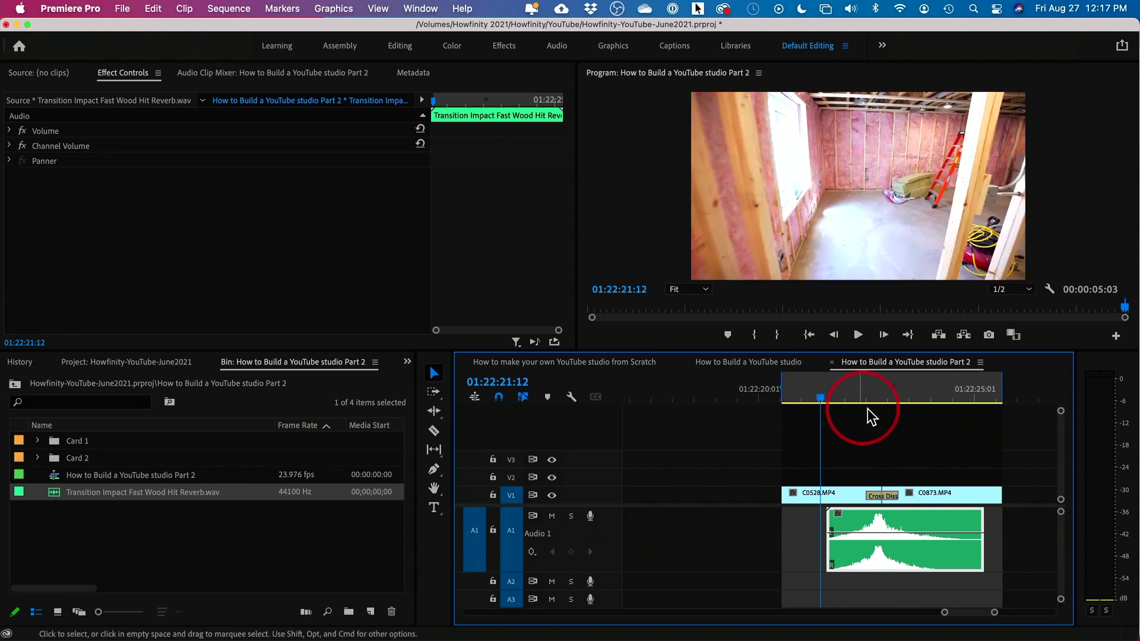
{"action": "key", "text": "space"}
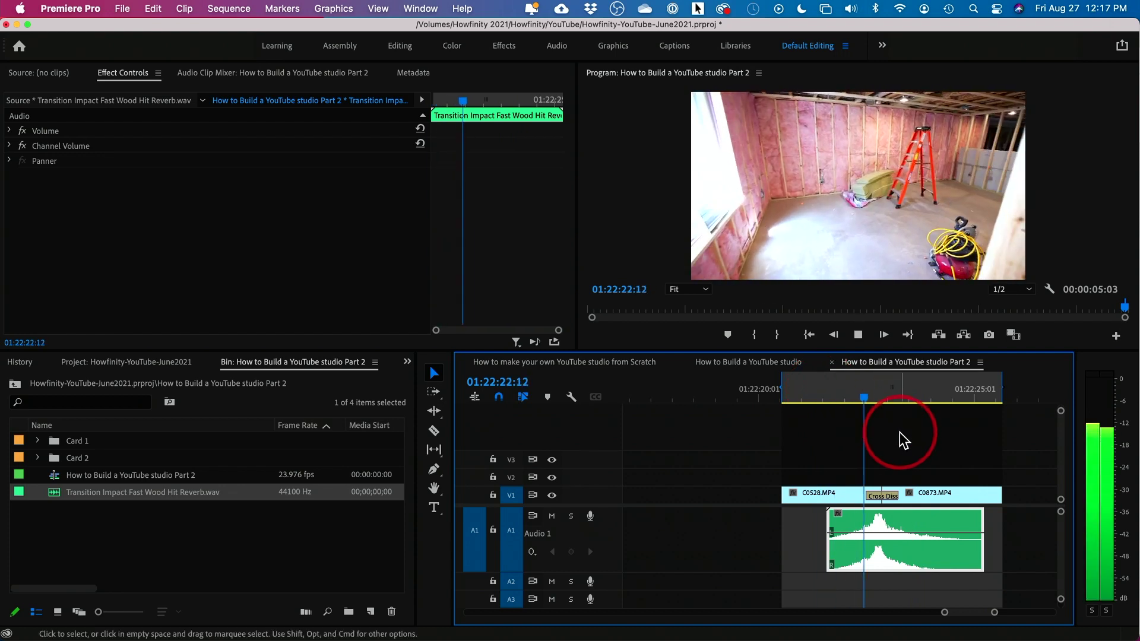
{"action": "left_click", "coordinate": [840, 395]}
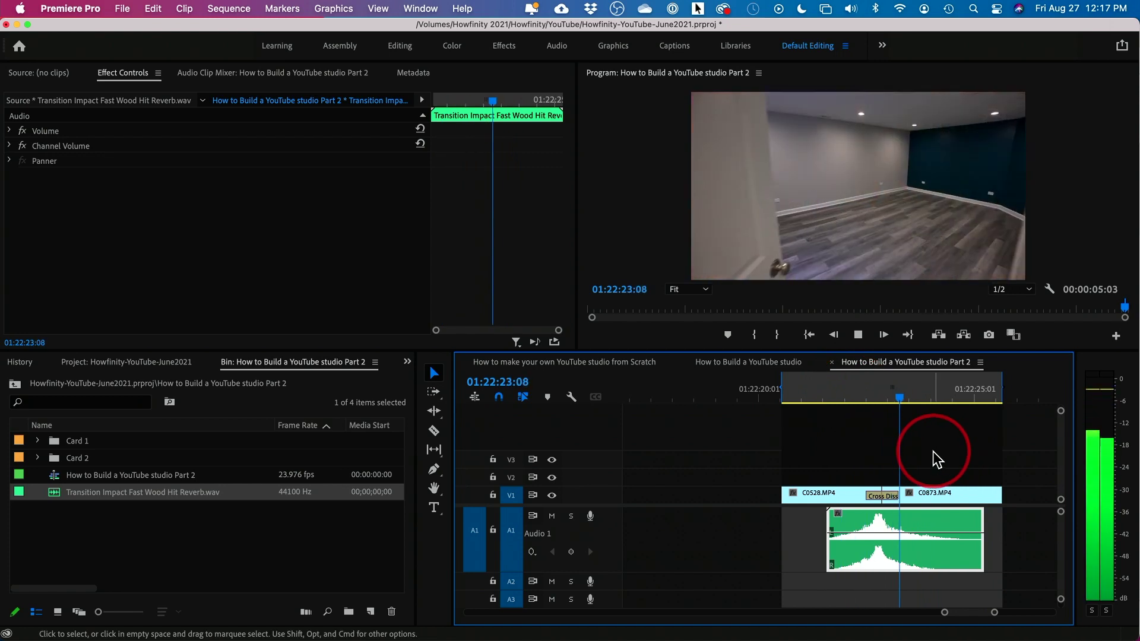
{"action": "key", "text": "space"}
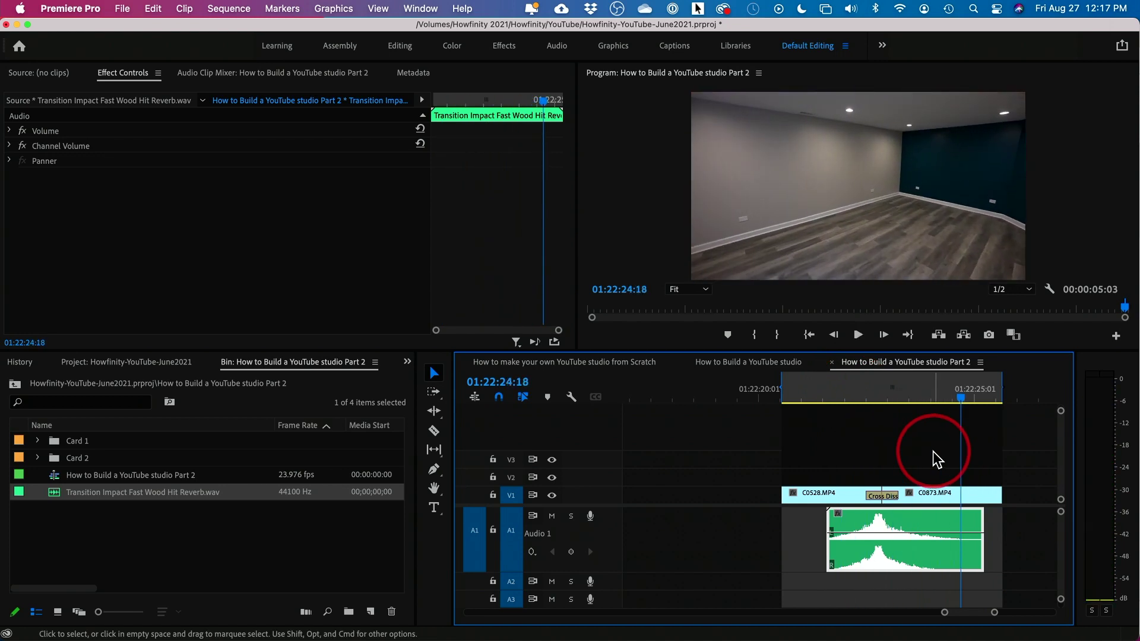
{"action": "key", "text": "Left"}
{"action": "key", "text": "Left"}
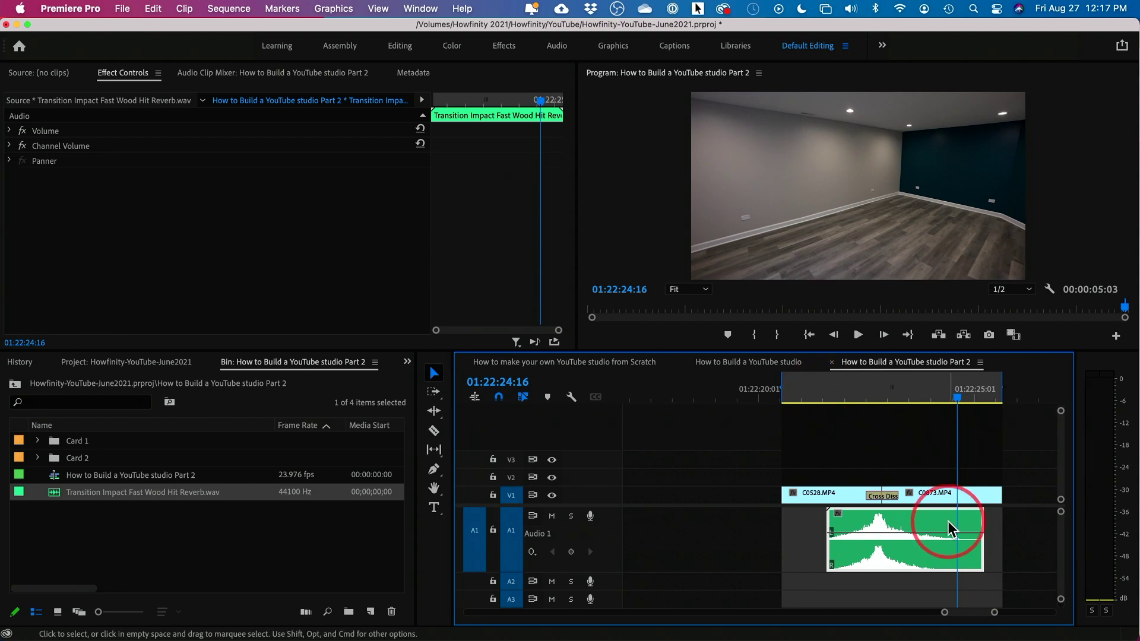
Step: Nudge the wood hit clip about 10 frames later on Audio 1 and replay to check timing
{"action": "left_click_drag", "start_coordinate": [881, 523], "coordinate": [891, 522]}
{"action": "left_click", "coordinate": [865, 416]}
{"action": "left_click", "coordinate": [857, 397]}
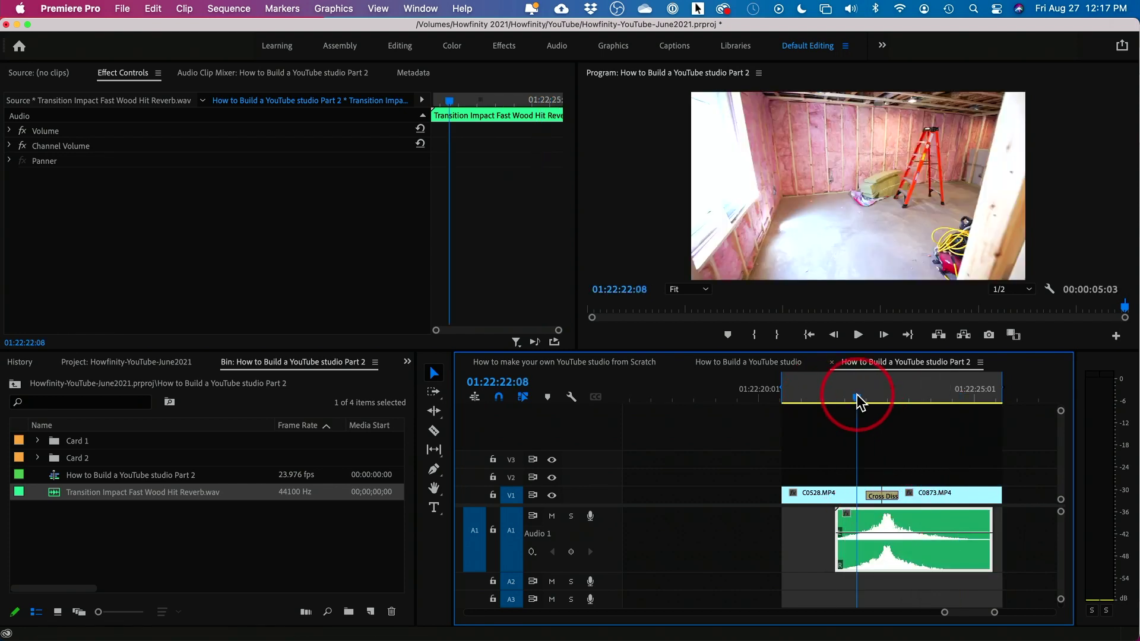
{"action": "key", "text": "space"}
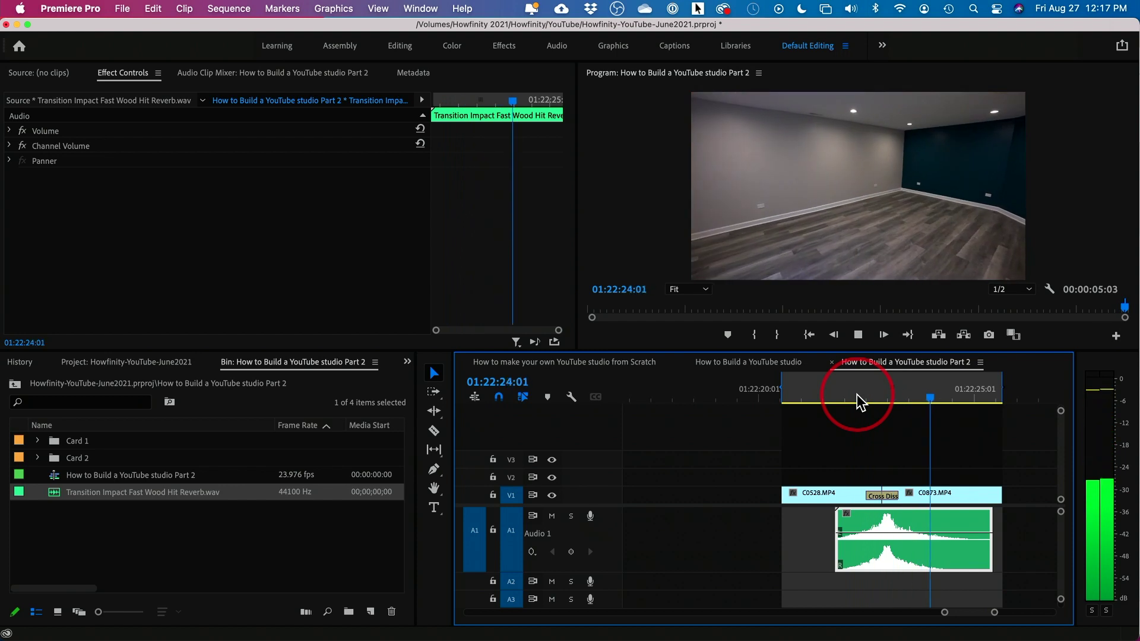
{"action": "key", "text": "space"}
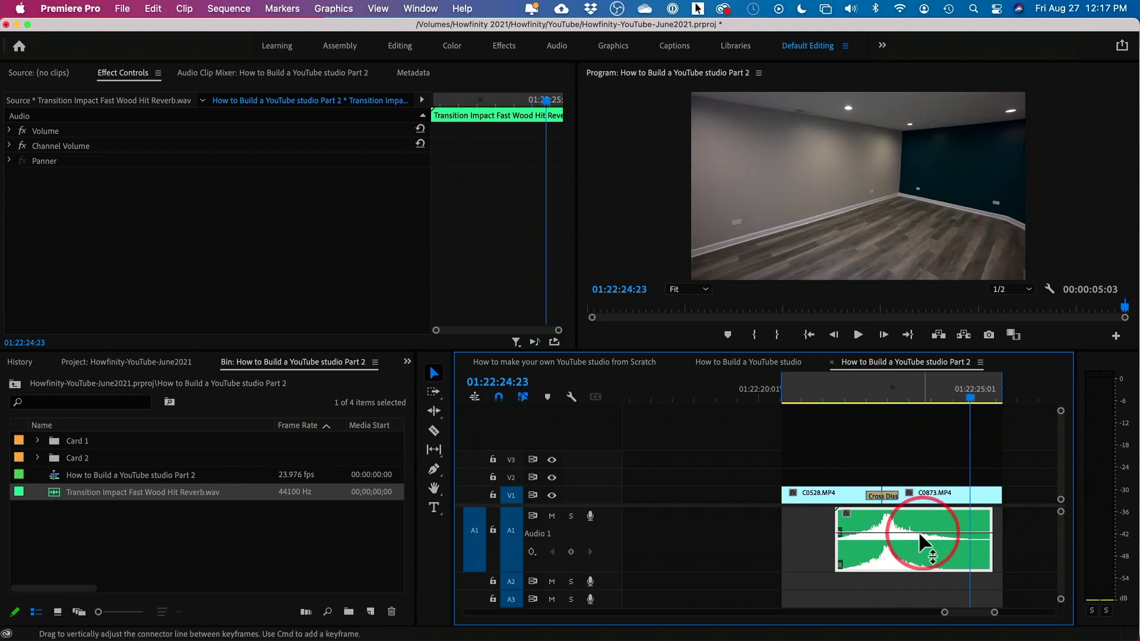
{"action": "scroll", "coordinate": [917, 534], "scroll_direction": "down", "scroll_amount": 2}
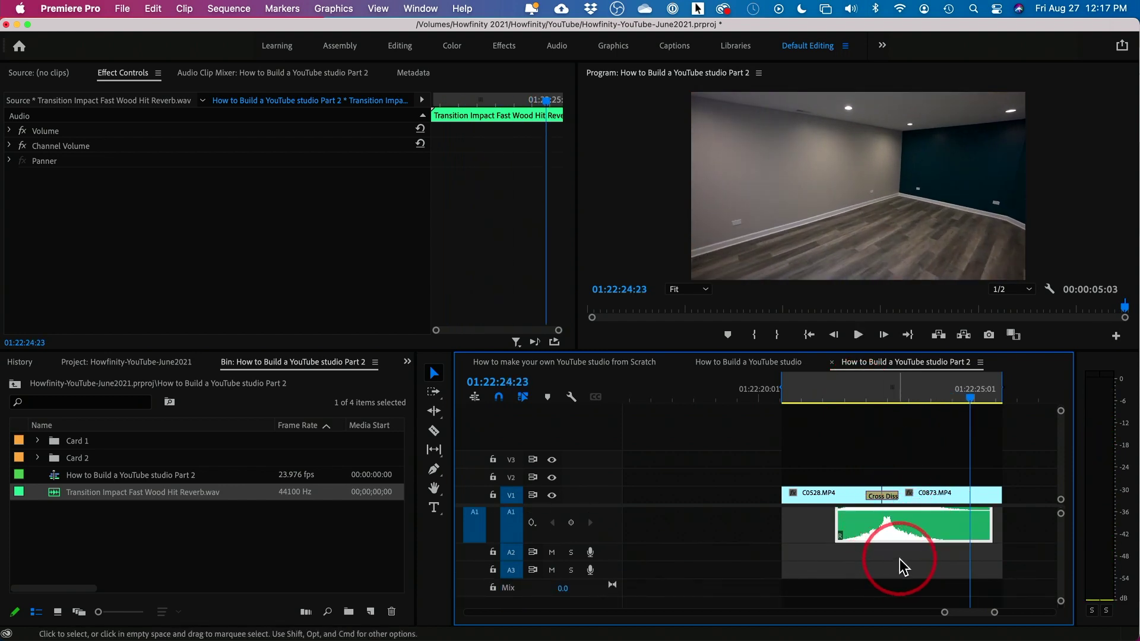